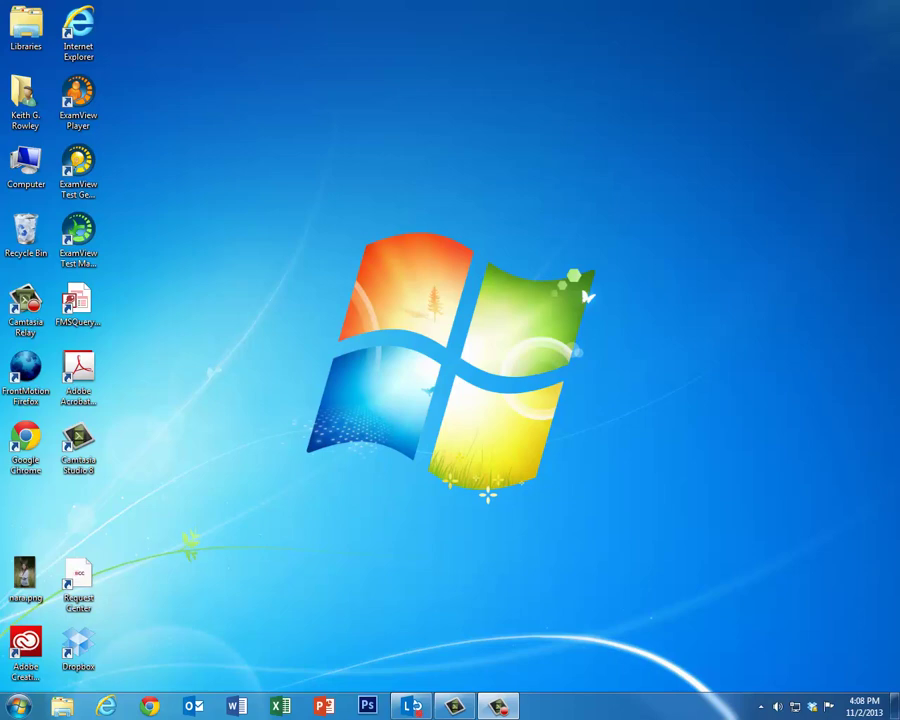
# - Launch Outlook 2013 from the Microsoft Office 2013 programs using the Outlook profile
pyautogui.click(20, 707)
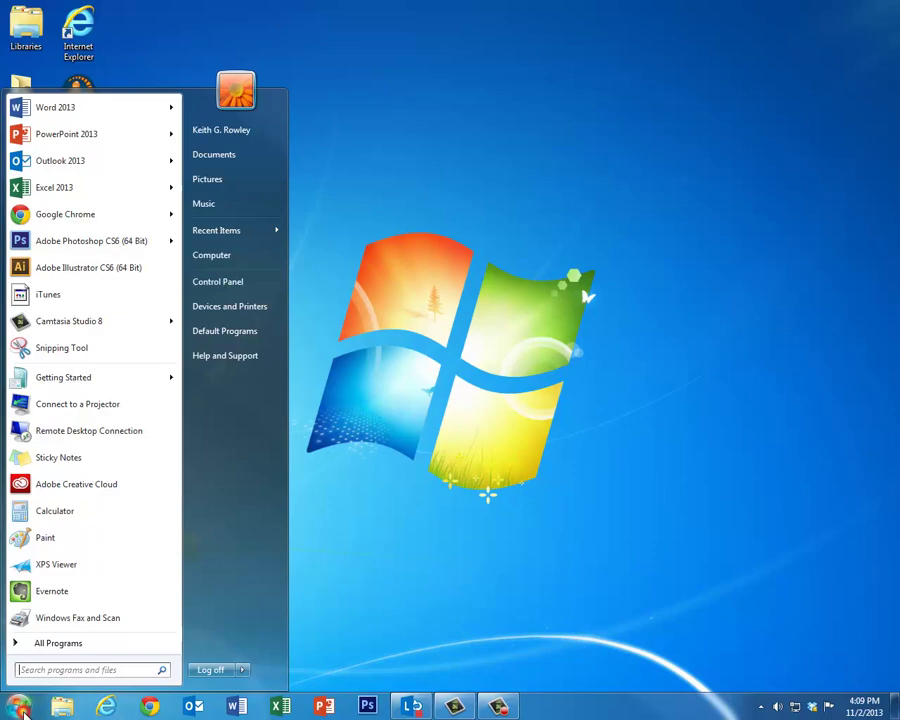
pyautogui.click(44, 644)
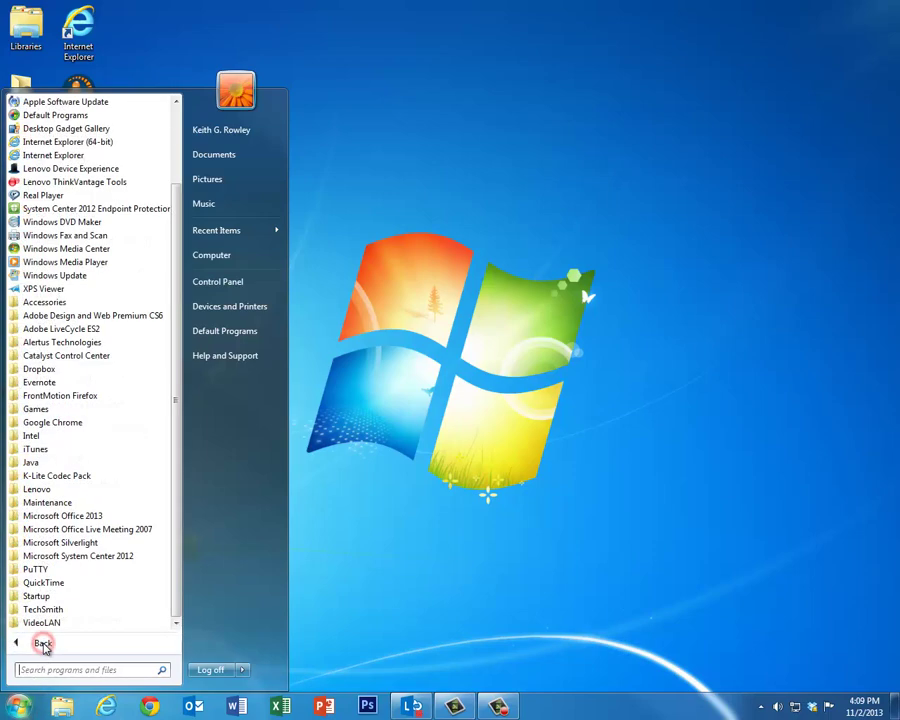
pyautogui.click(116, 516)
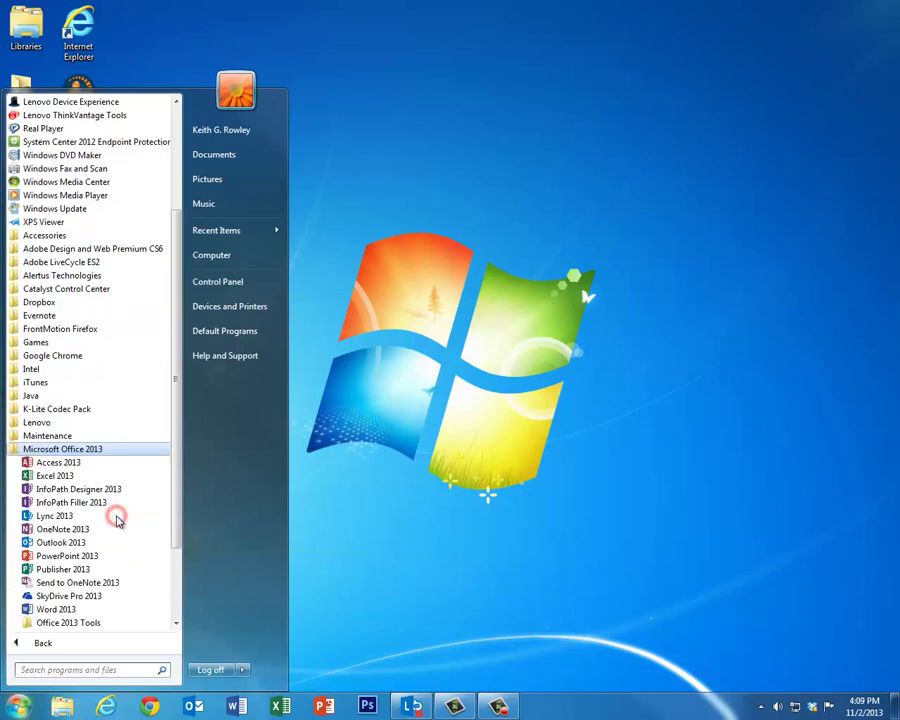
pyautogui.click(72, 541)
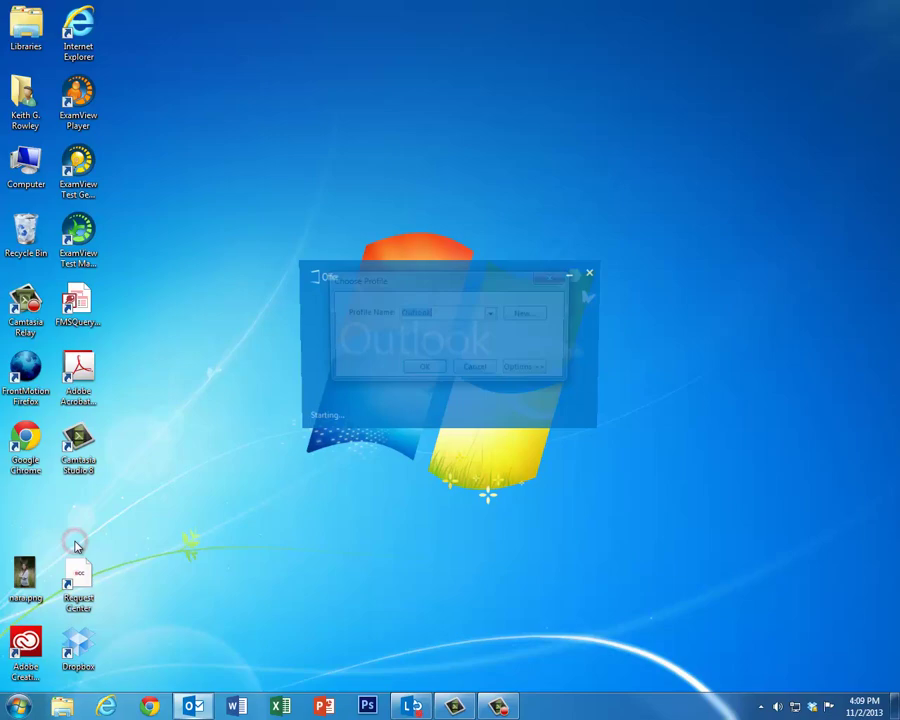
pyautogui.click(424, 366)
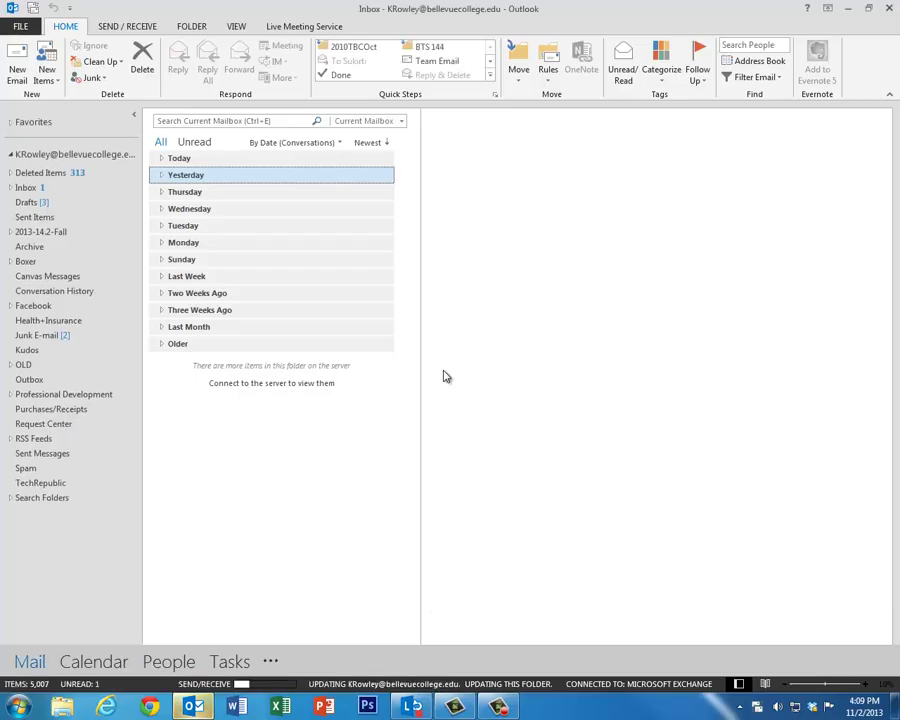
# - Create a new Lync meeting from the calendar and schedule it from 4:00 PM to 5:30 PM
pyautogui.click(84, 662)
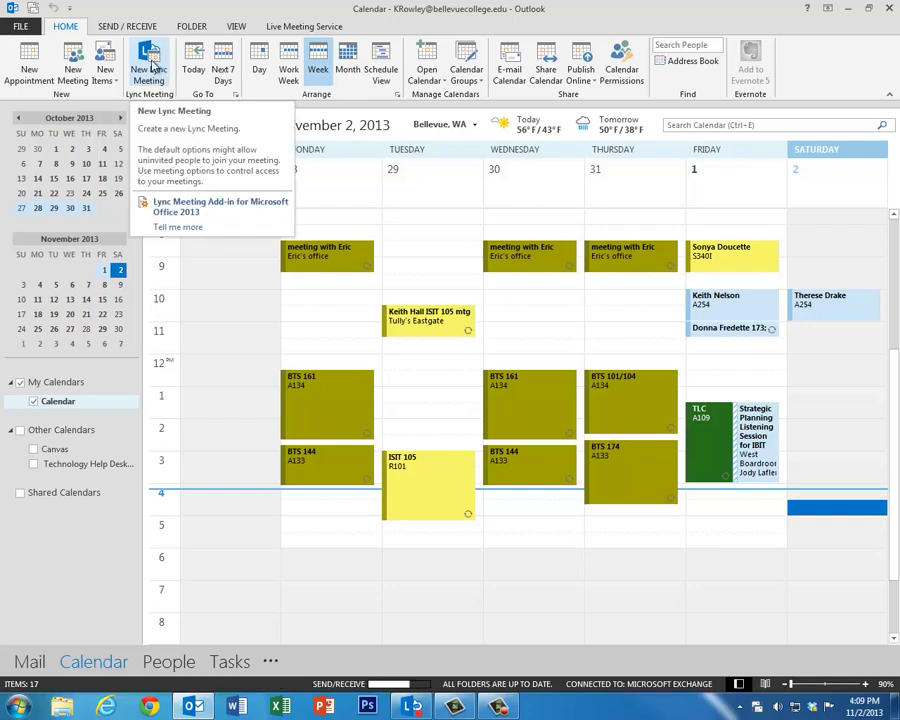
pyautogui.click(150, 65)
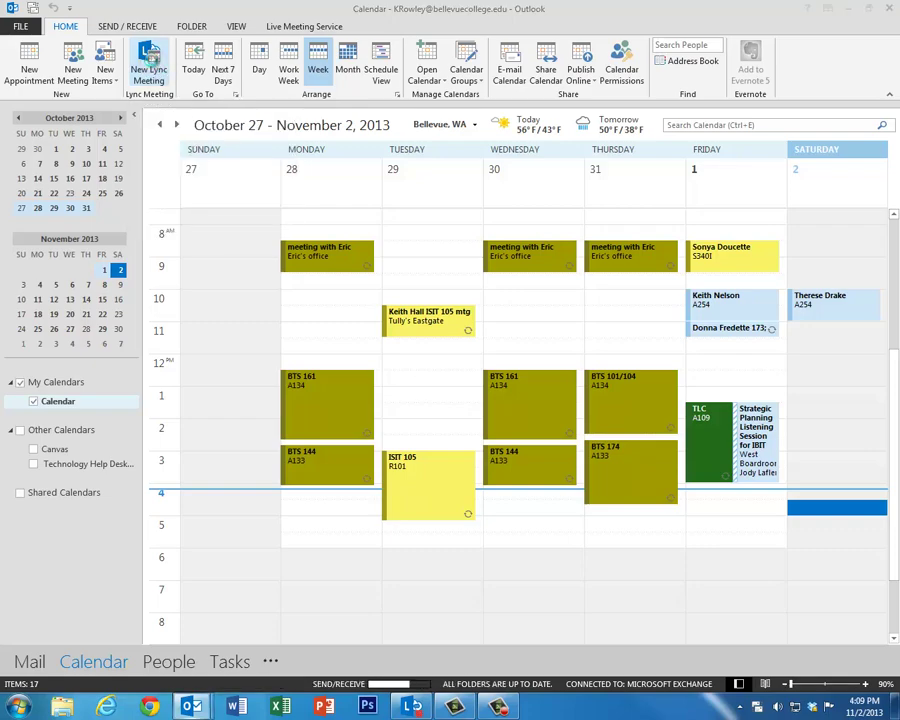
pyautogui.click(430, 231)
pyautogui.click(428, 250)
pyautogui.click(427, 249)
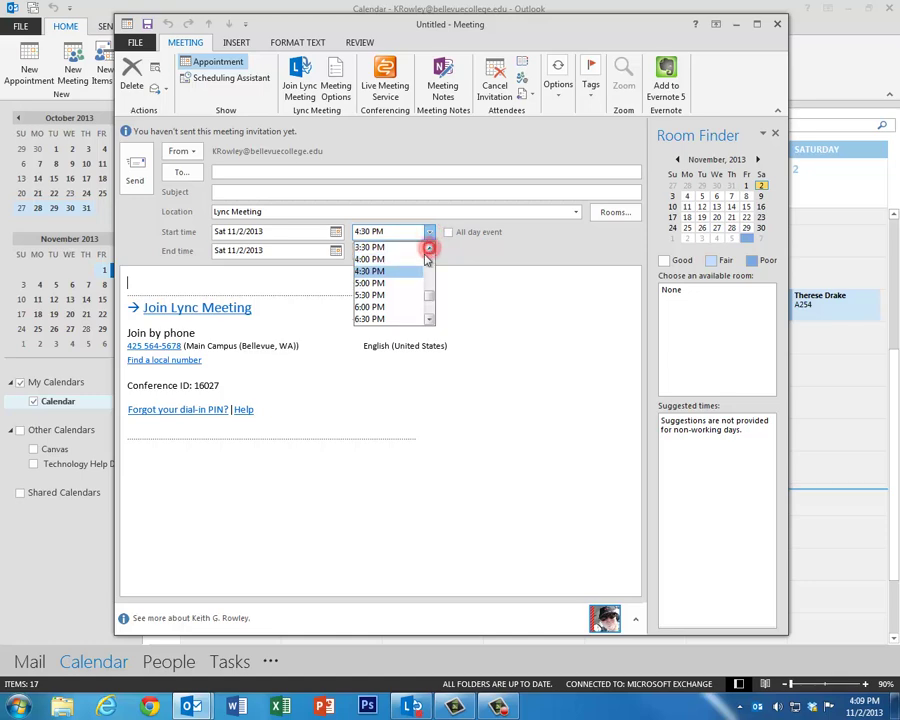
pyautogui.click(410, 259)
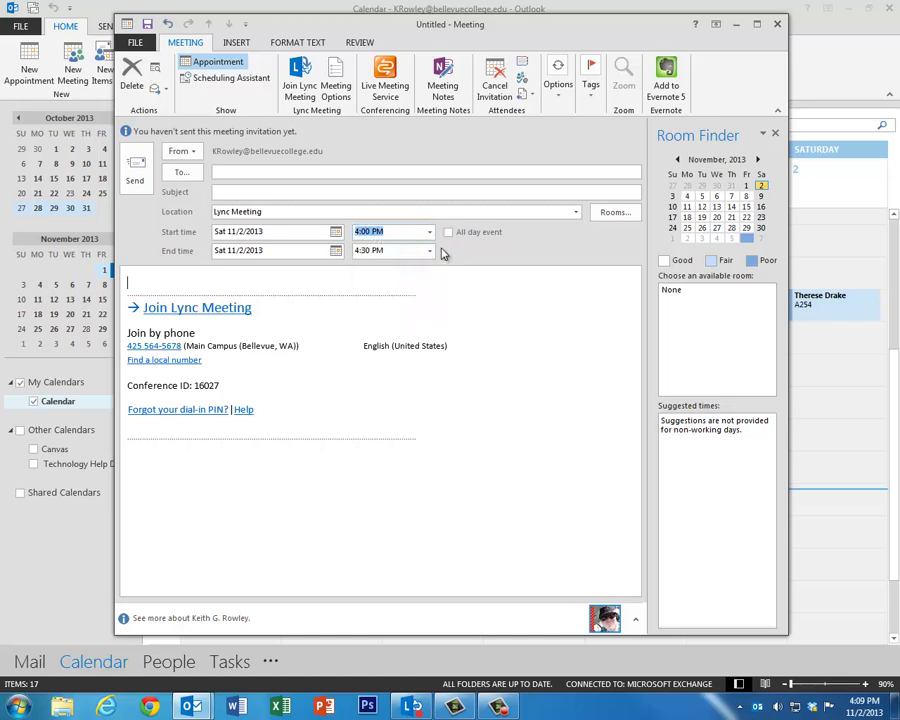
pyautogui.click(430, 250)
pyautogui.click(410, 313)
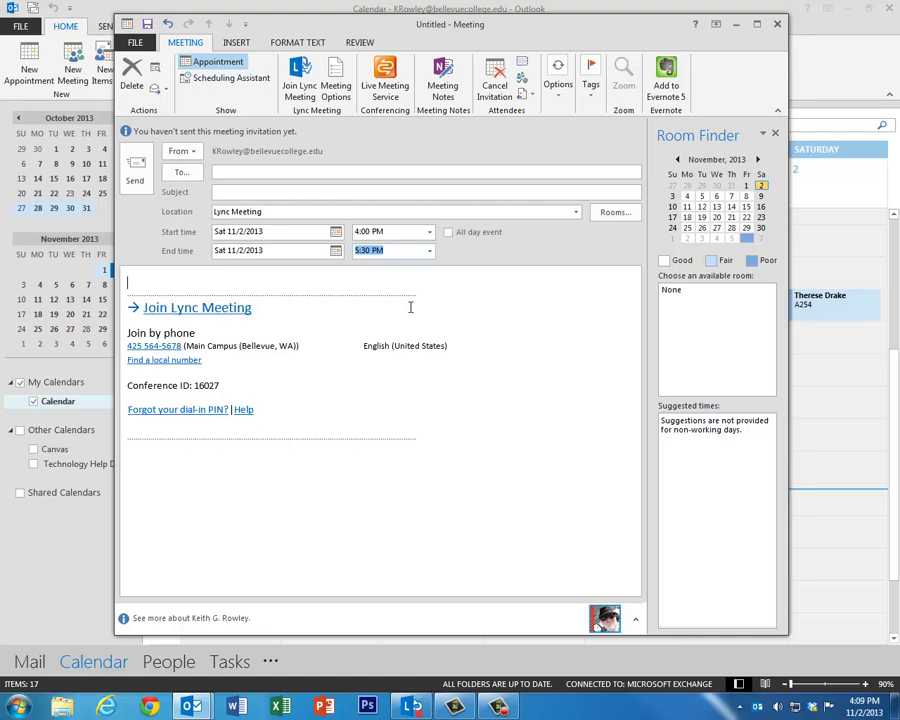
# - Address the invitation to the attendee's suggested e-mail address and enter the subject "Meeting Green"
pyautogui.click(232, 170)
pyautogui.write('he')
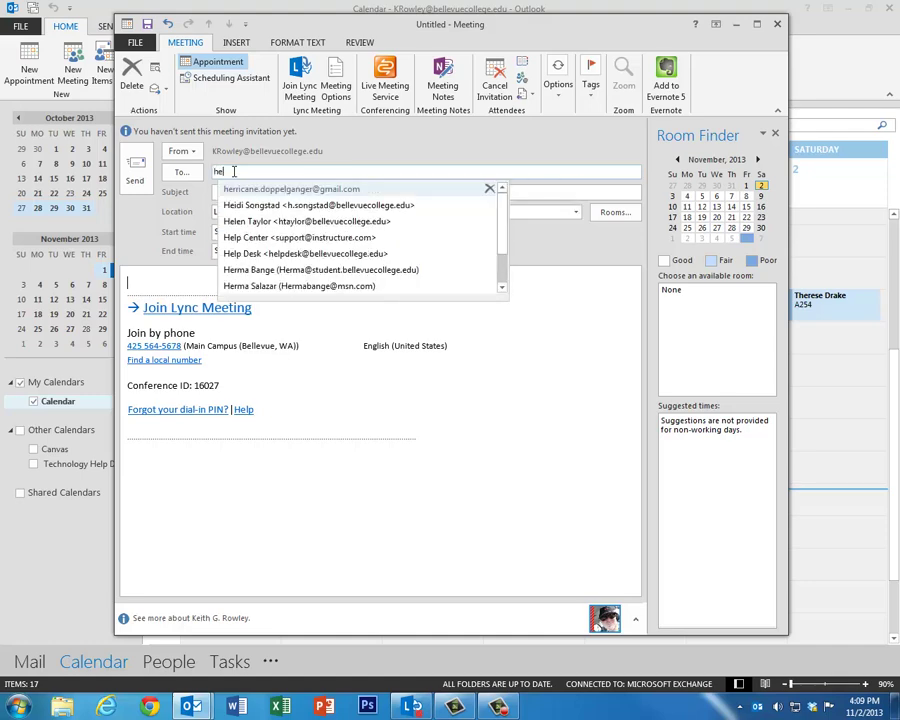
pyautogui.press('Return')
pyautogui.click(231, 191)
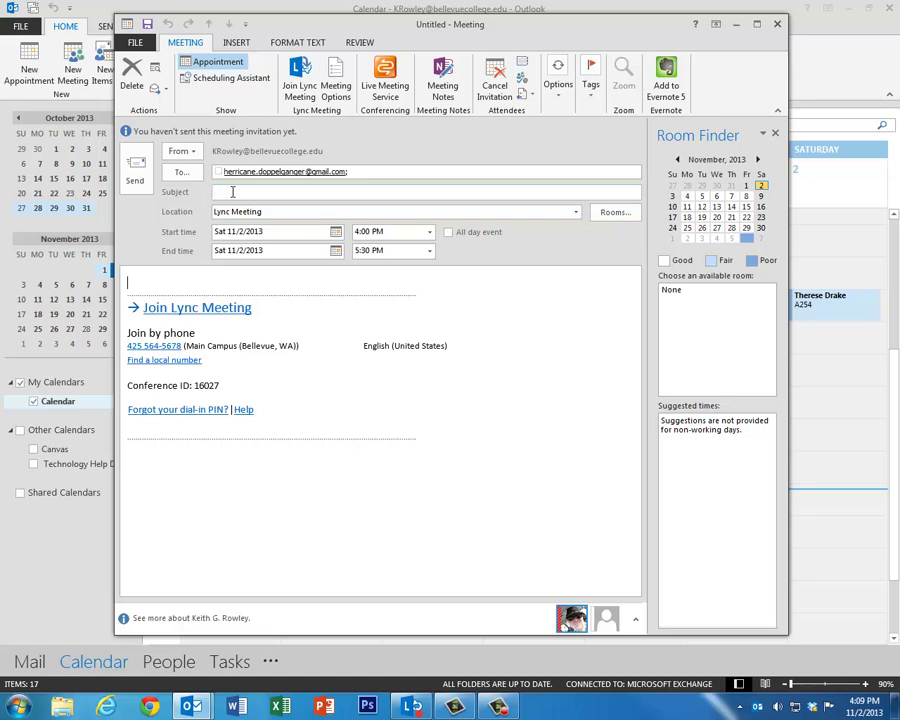
pyautogui.write('Meeting Green')
# - Minimize the calendar window behind the invitation and send the Meeting Green invitation
pyautogui.click(845, 8)
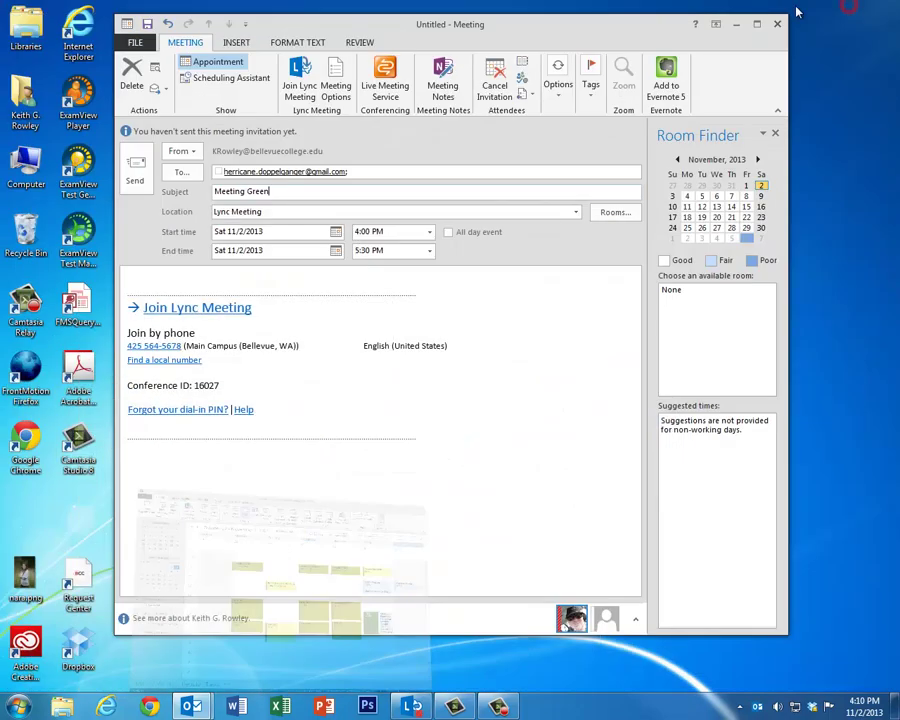
pyautogui.moveTo(526, 28); pyautogui.dragTo(540, 34)
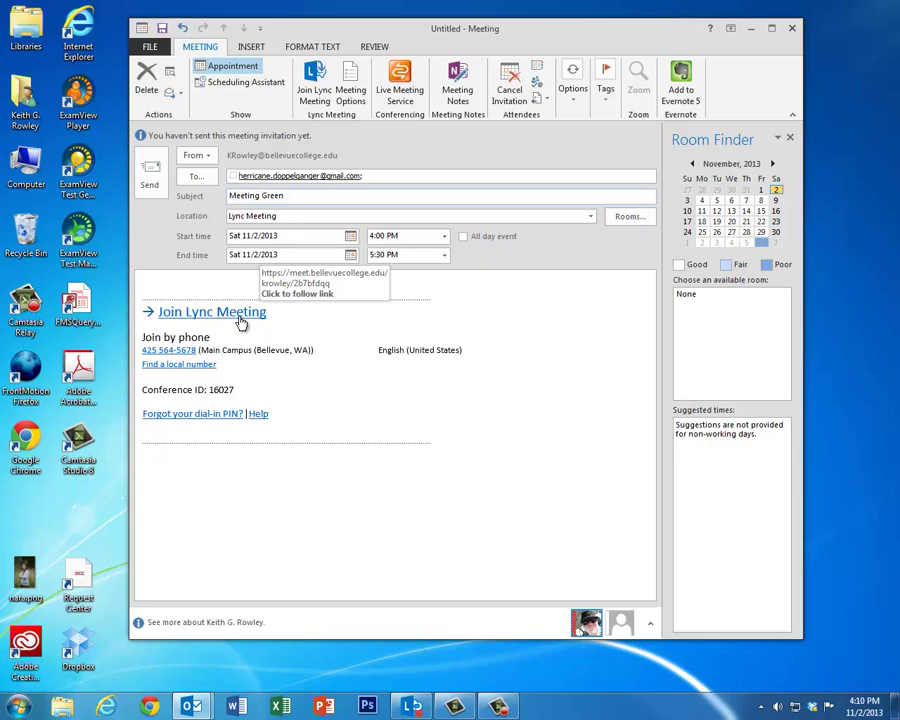
pyautogui.click(148, 174)
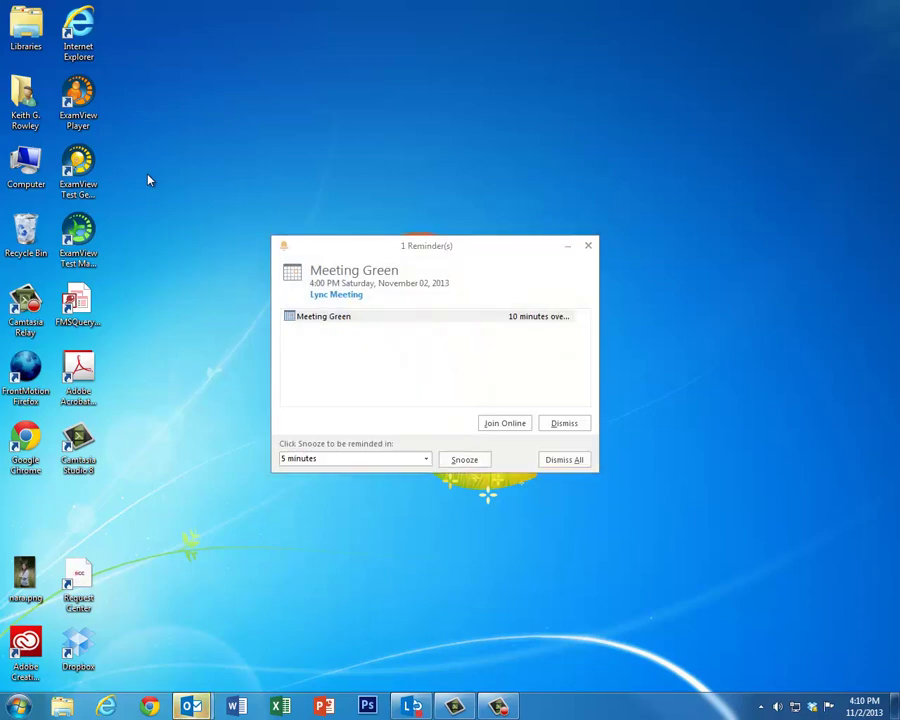
# - Join Meeting Green from its reminder with Lync full audio and video, and clear the reminder and contacts windows off the desktop
pyautogui.moveTo(488, 252); pyautogui.dragTo(462, 250)
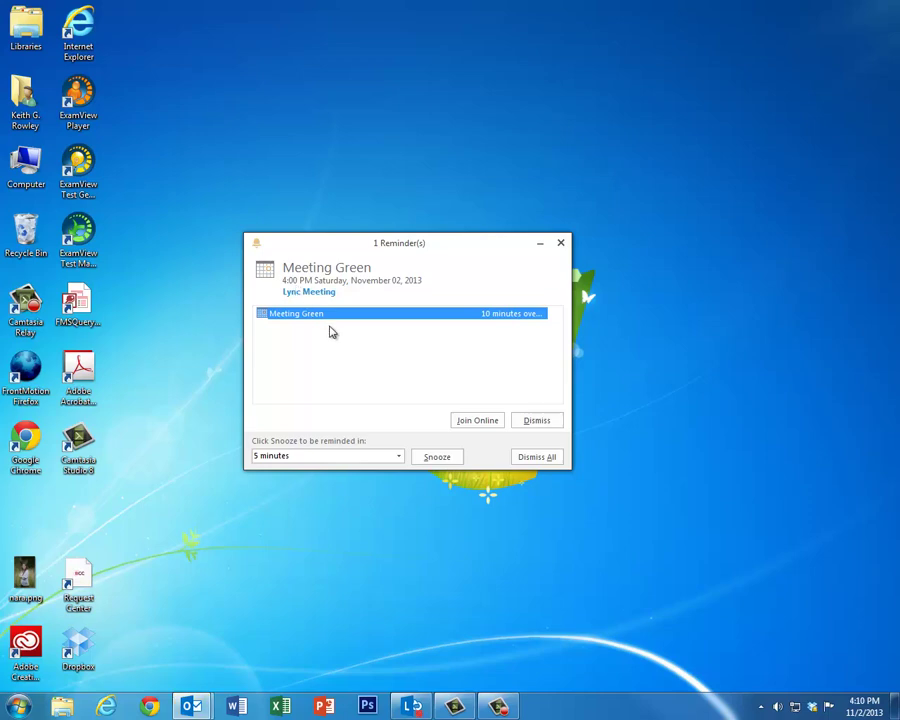
pyautogui.click(477, 421)
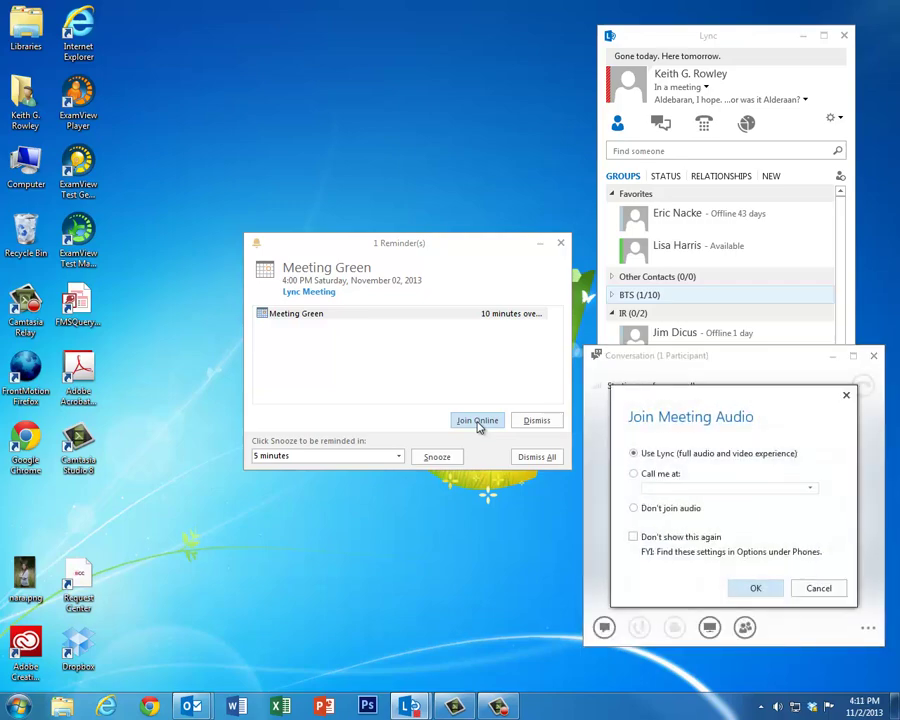
pyautogui.moveTo(767, 401)
pyautogui.mouseDown()
pyautogui.moveTo(773, 405)
pyautogui.moveTo(765, 400)
pyautogui.mouseUp()
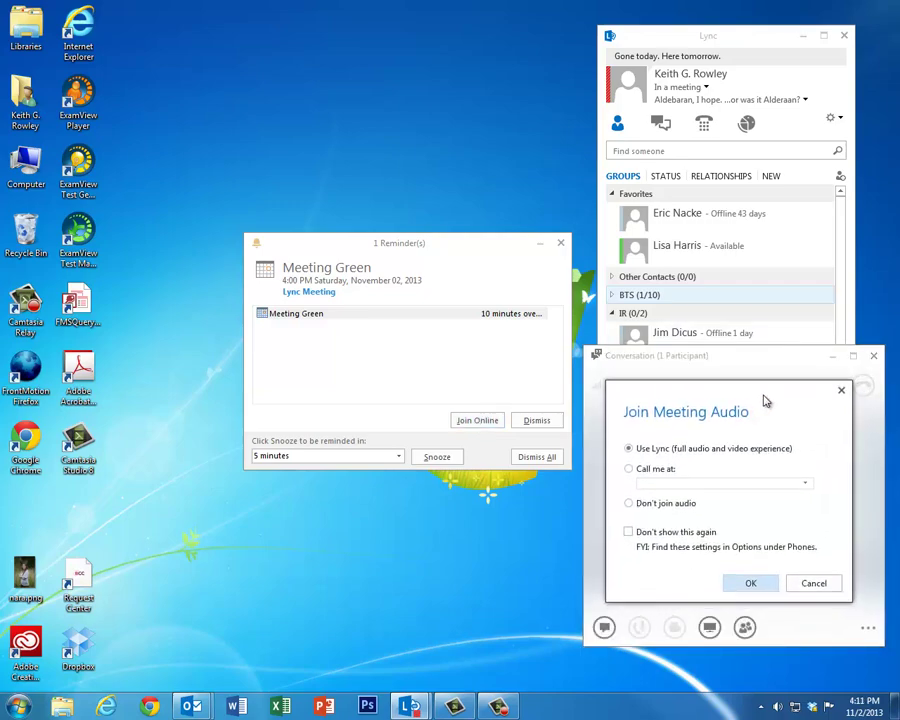
pyautogui.click(648, 468)
pyautogui.click(653, 483)
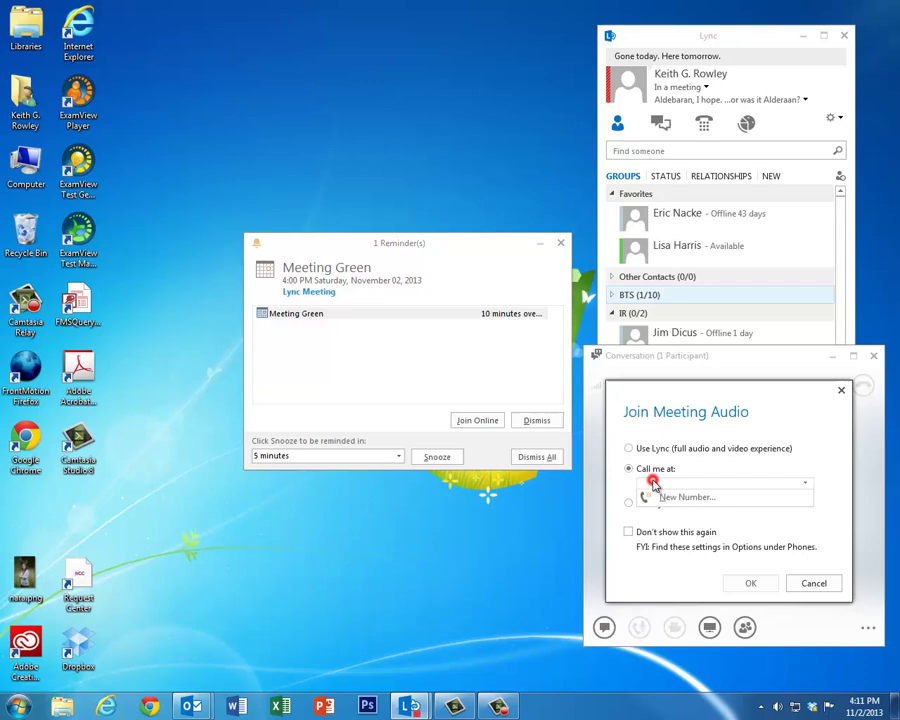
pyautogui.click(659, 449)
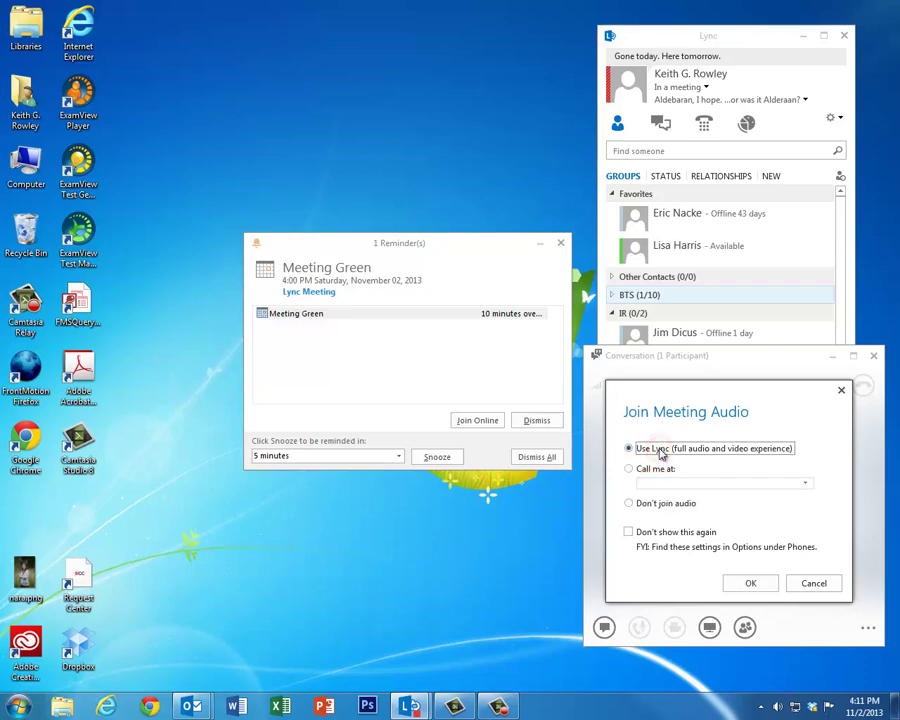
pyautogui.click(755, 586)
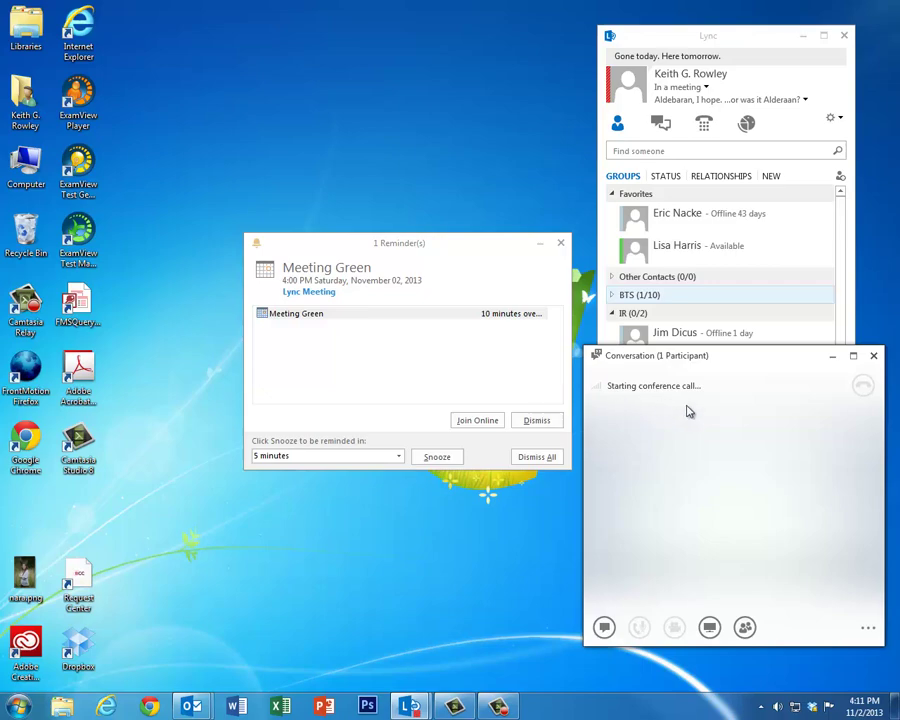
pyautogui.click(561, 244)
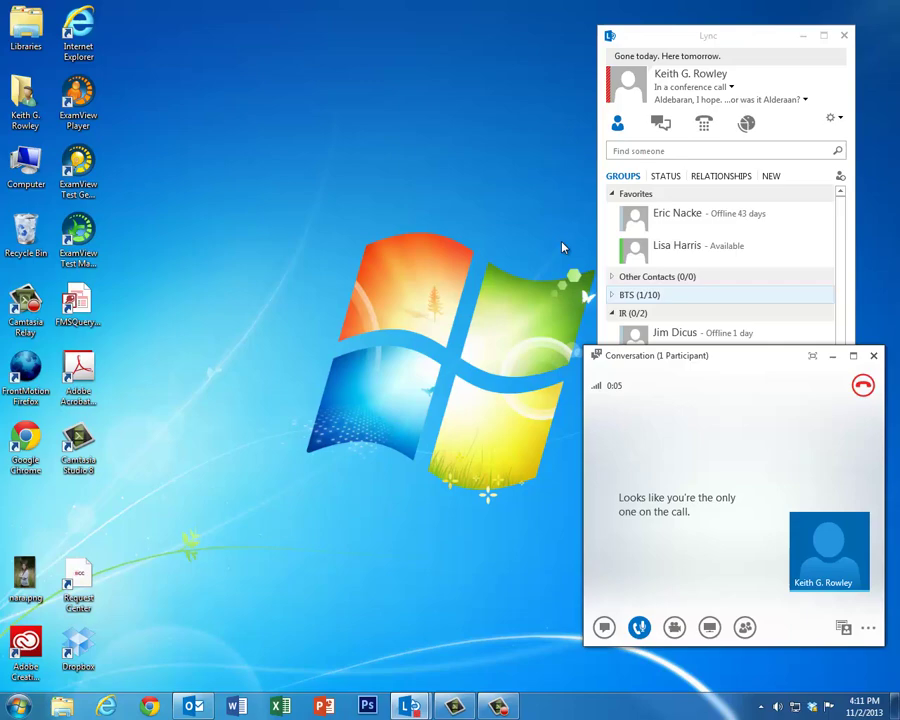
pyautogui.click(802, 36)
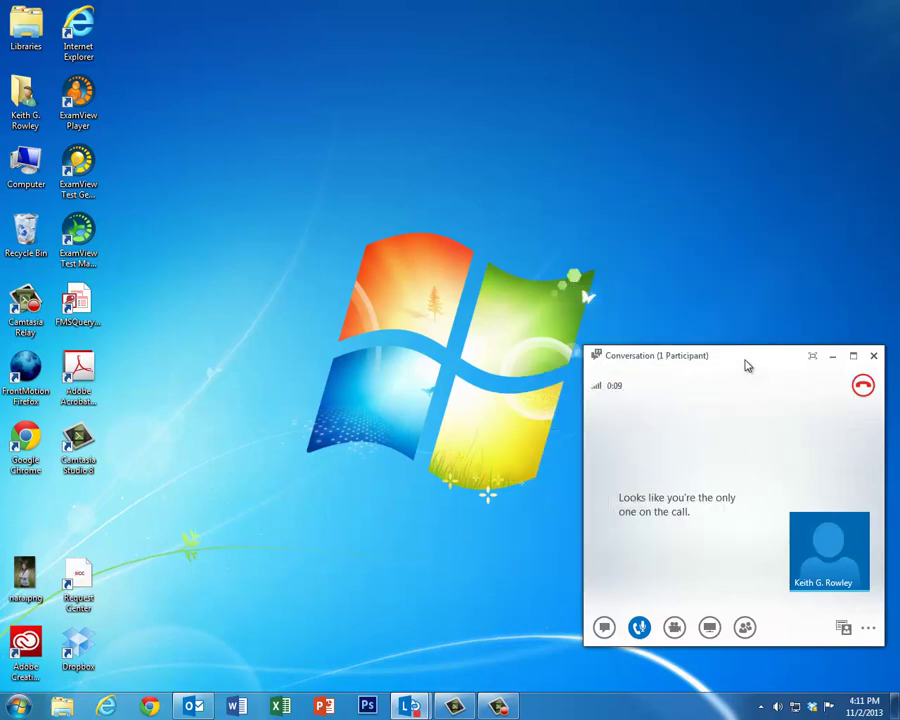
pyautogui.click(709, 627)
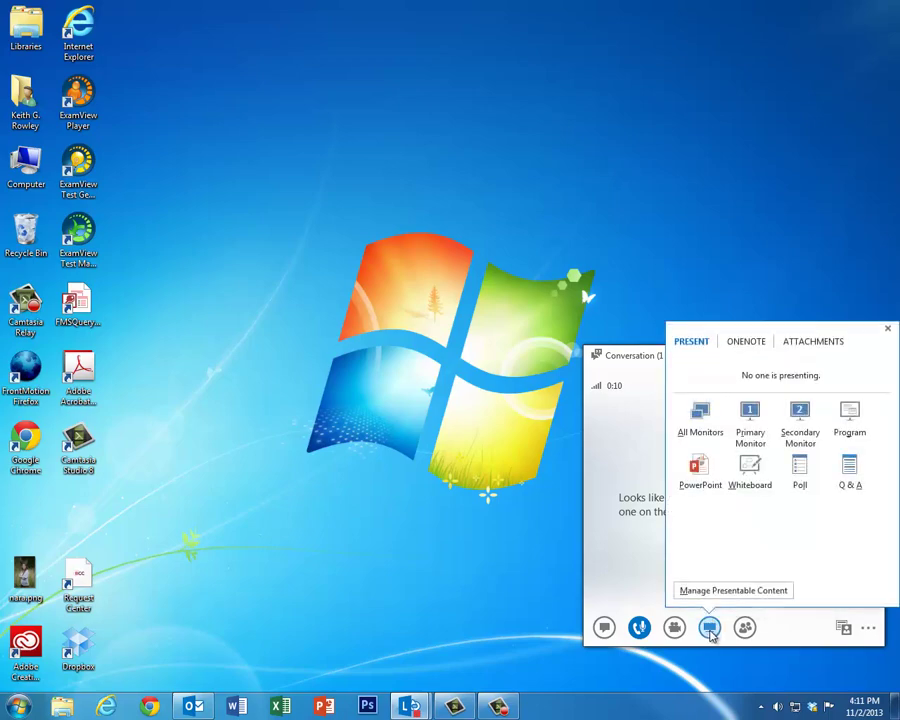
pyautogui.click(700, 424)
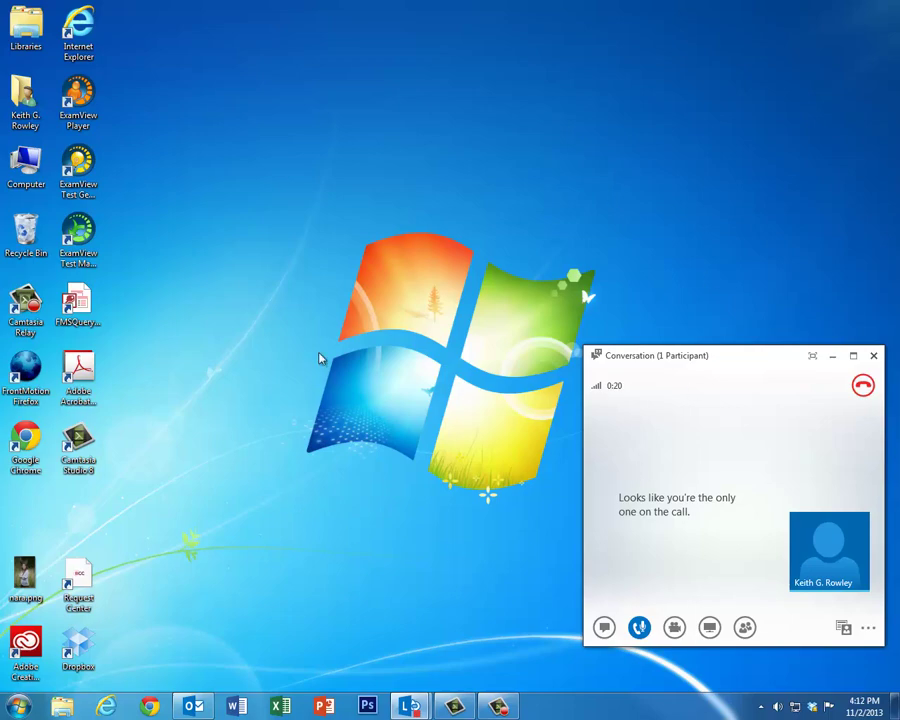
pyautogui.click(709, 629)
pyautogui.click(705, 418)
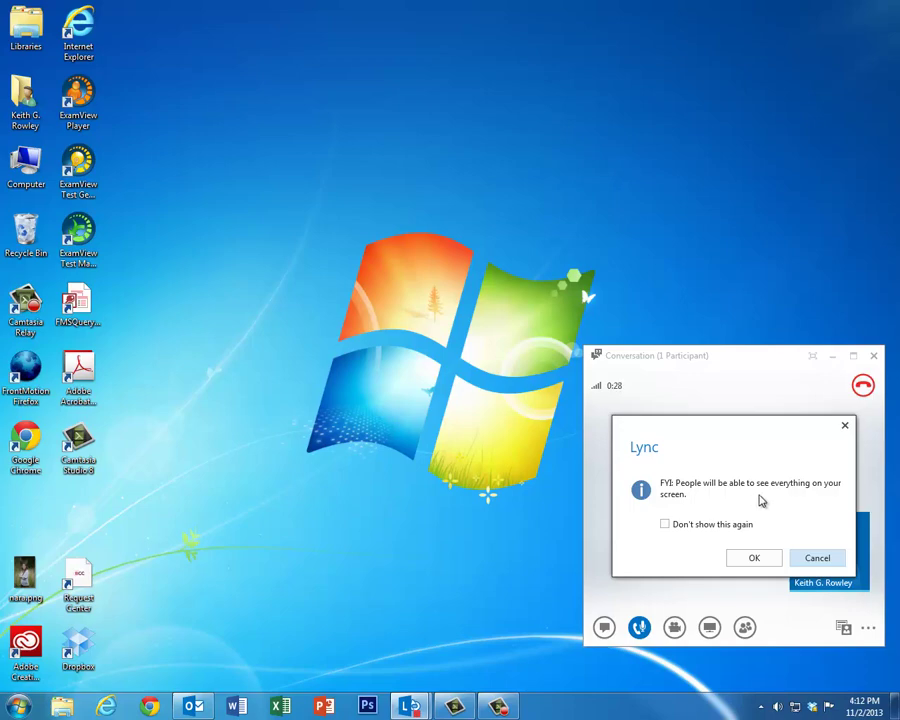
pyautogui.click(814, 556)
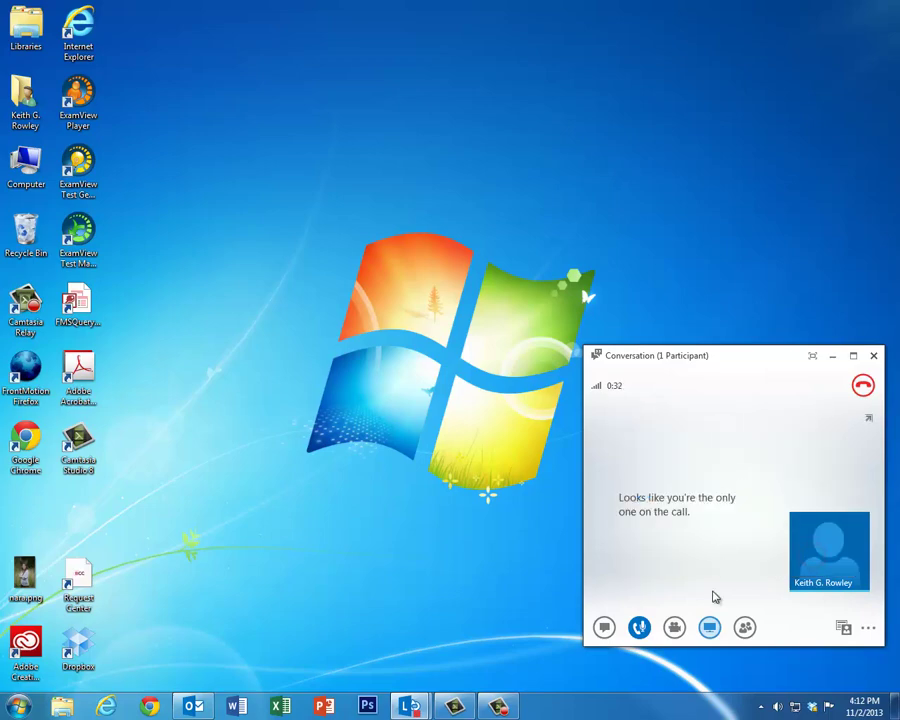
# - Present the primary monitor to the meeting, accepting the sharing notice, and open the options for giving control of the screen
pyautogui.moveTo(709, 627)
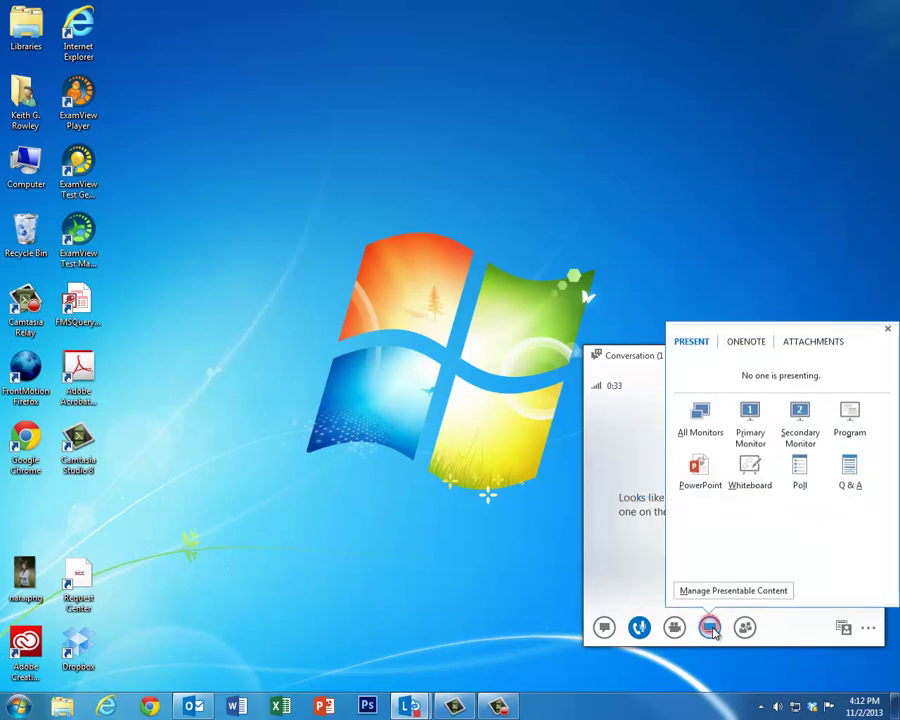
pyautogui.click(751, 416)
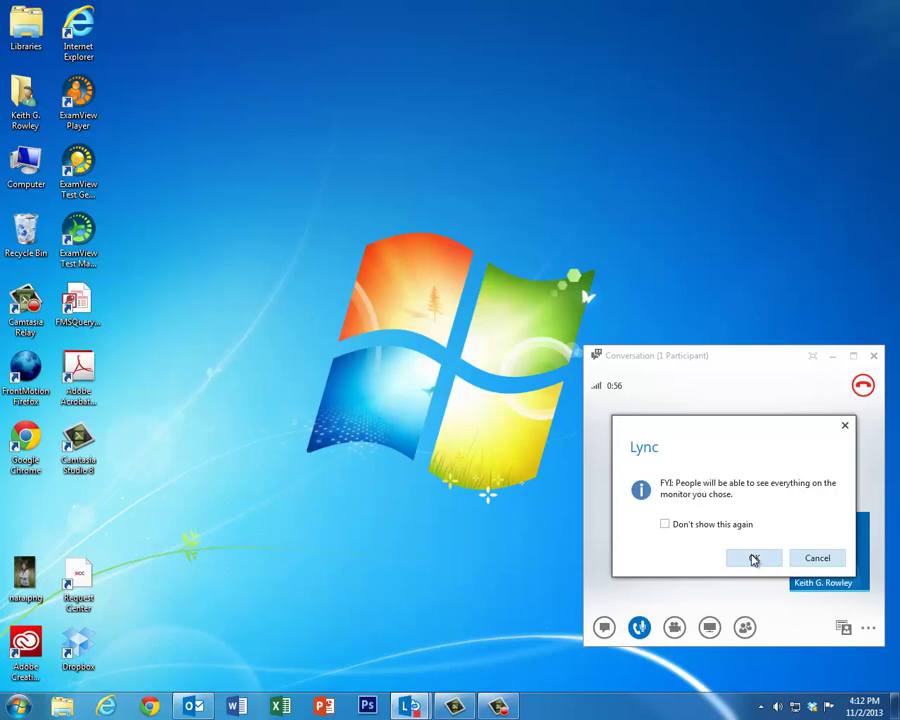
pyautogui.click(754, 558)
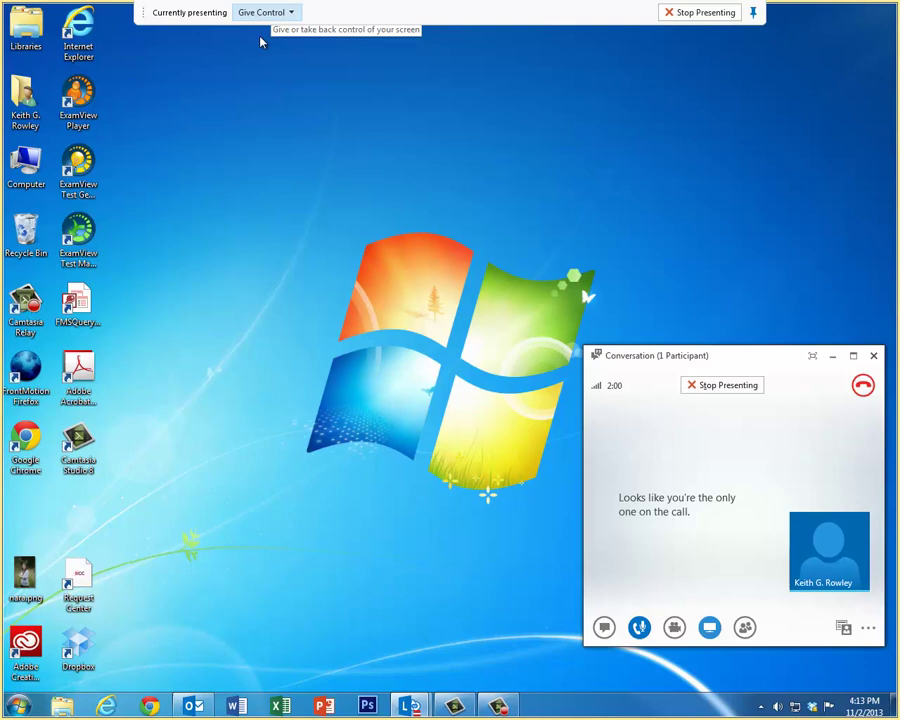
pyautogui.click(262, 12)
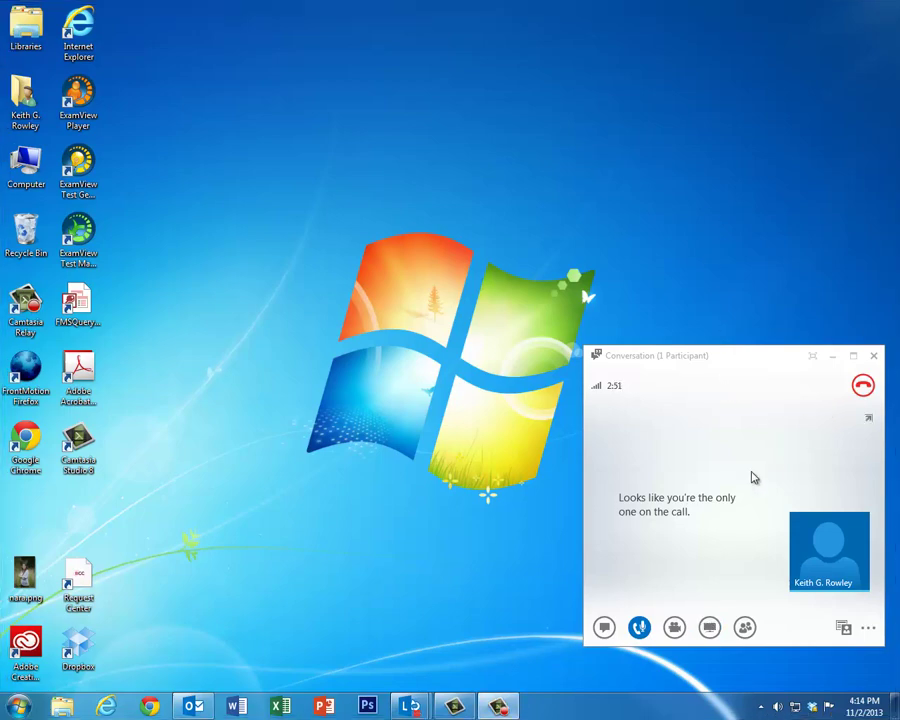
# - Send the instant message "Hello" in the meeting conversation and hang up the call
pyautogui.click(604, 627)
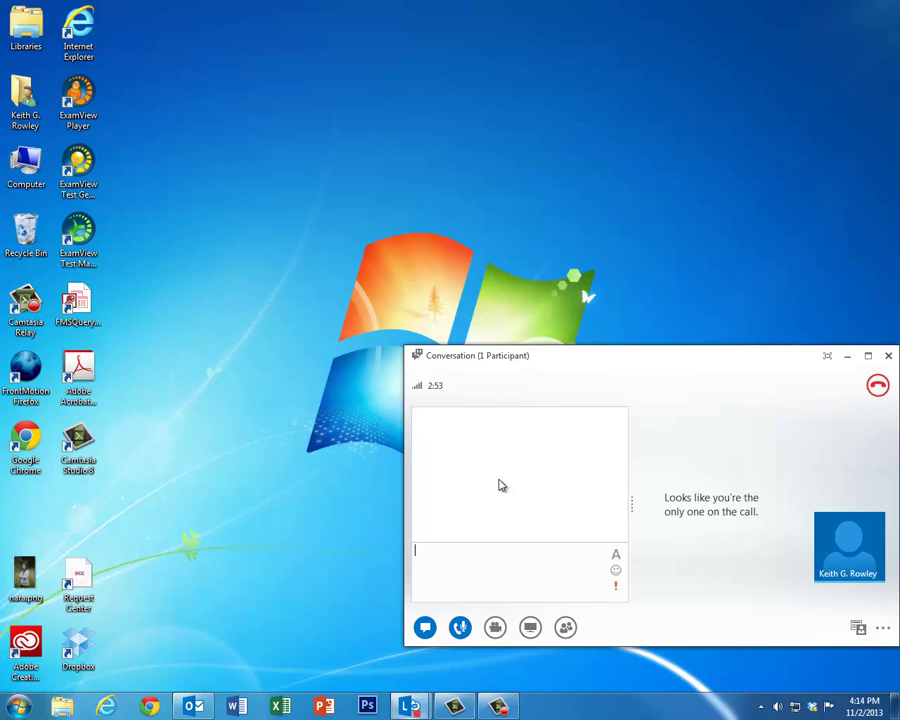
pyautogui.write('Hello')
pyautogui.press('Return')
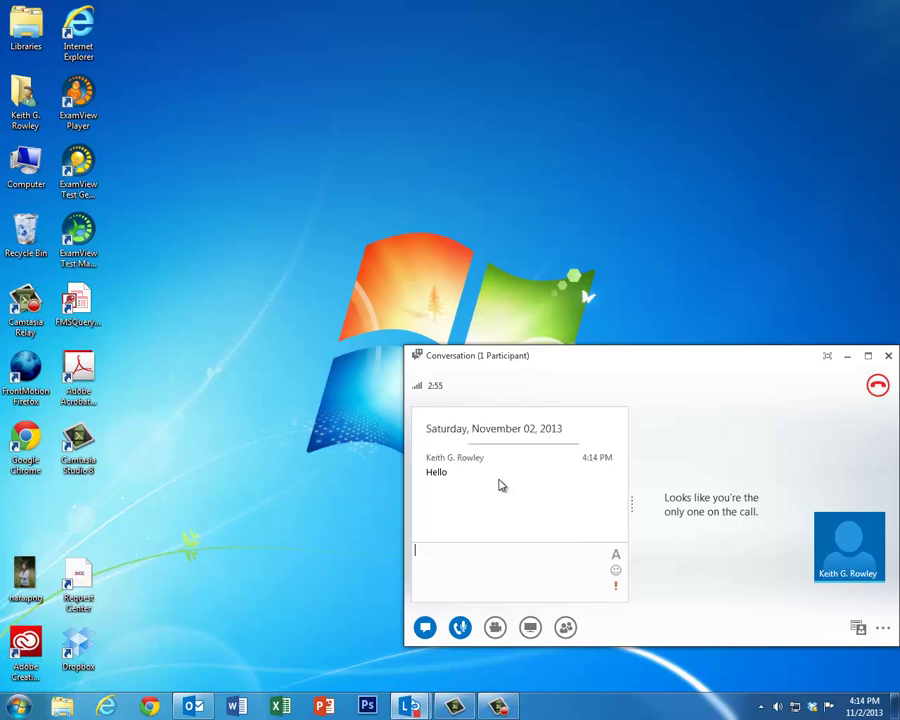
pyautogui.click(878, 387)
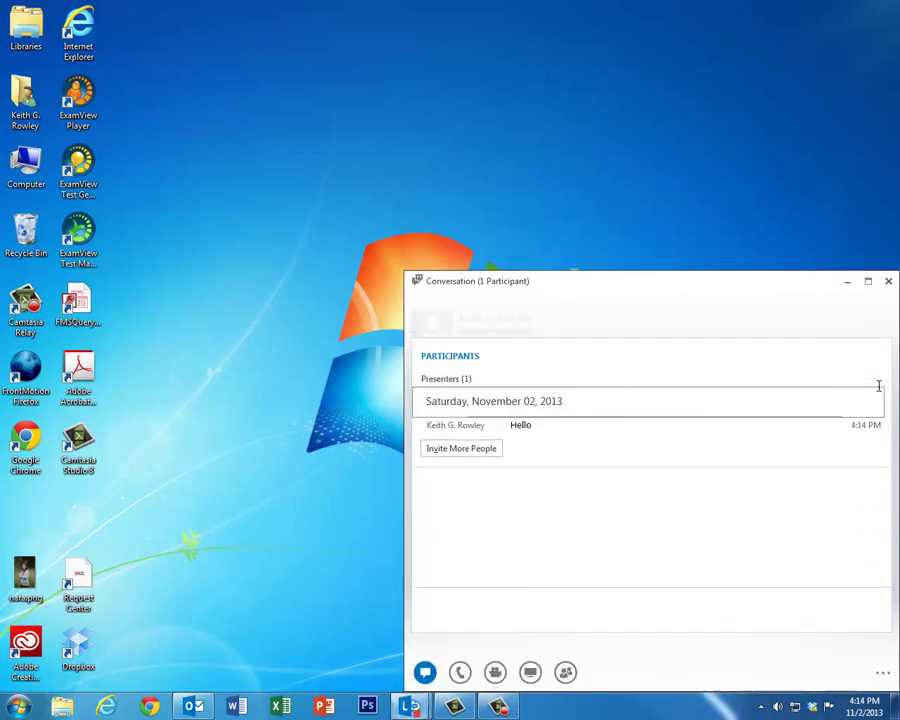